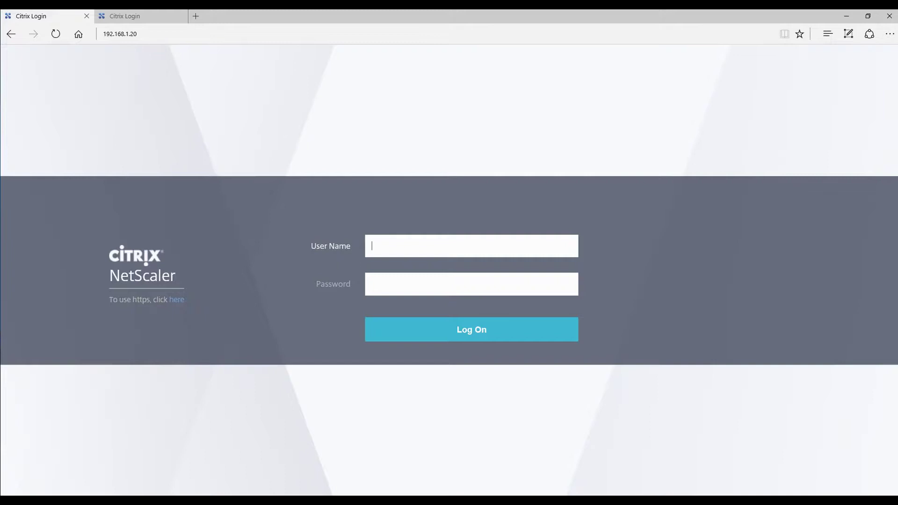
pyautogui.press('Tab')
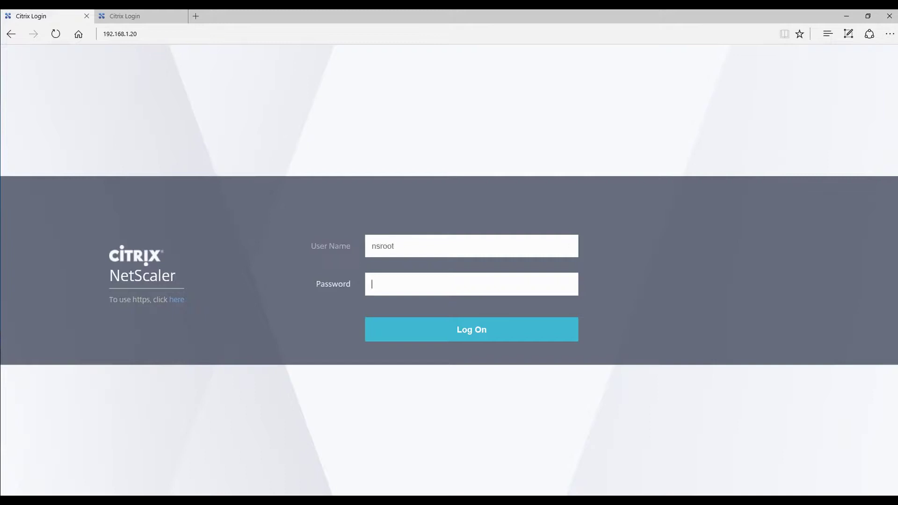
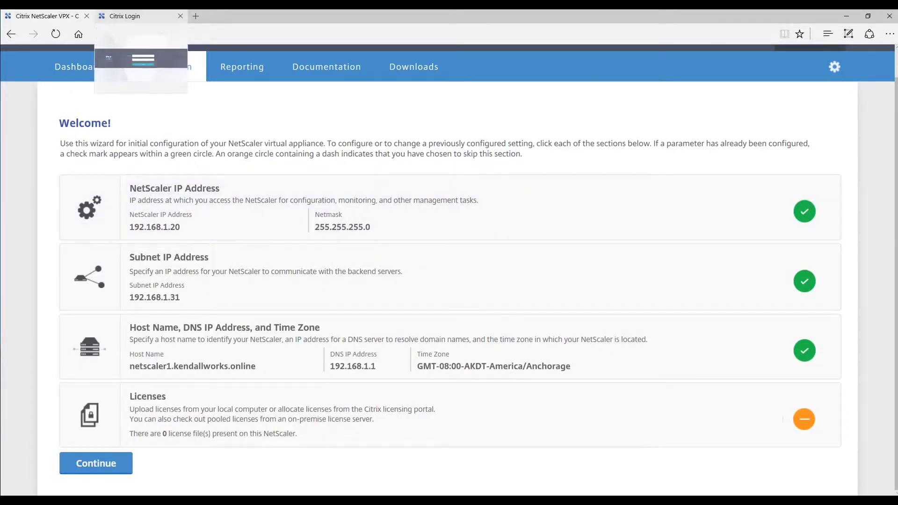
pyautogui.click(124, 16)
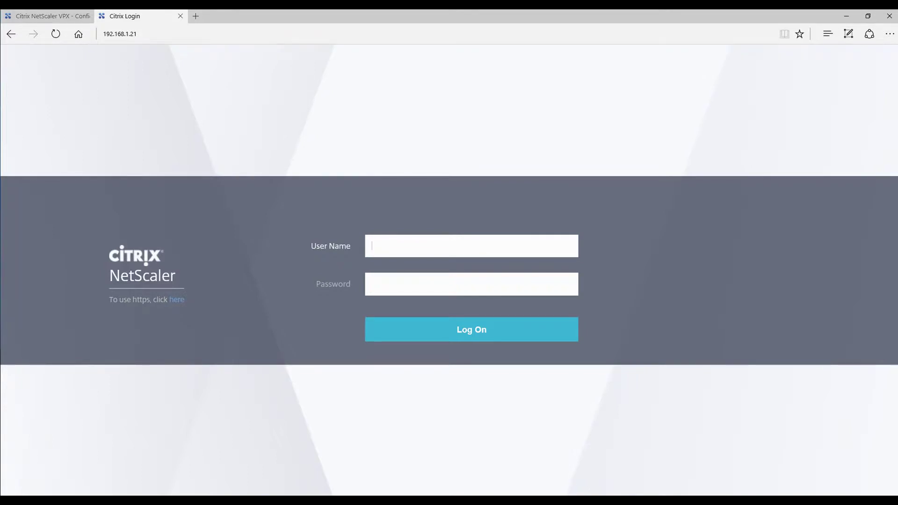
pyautogui.hotkey('ctrl', 'shift', 'Tab')
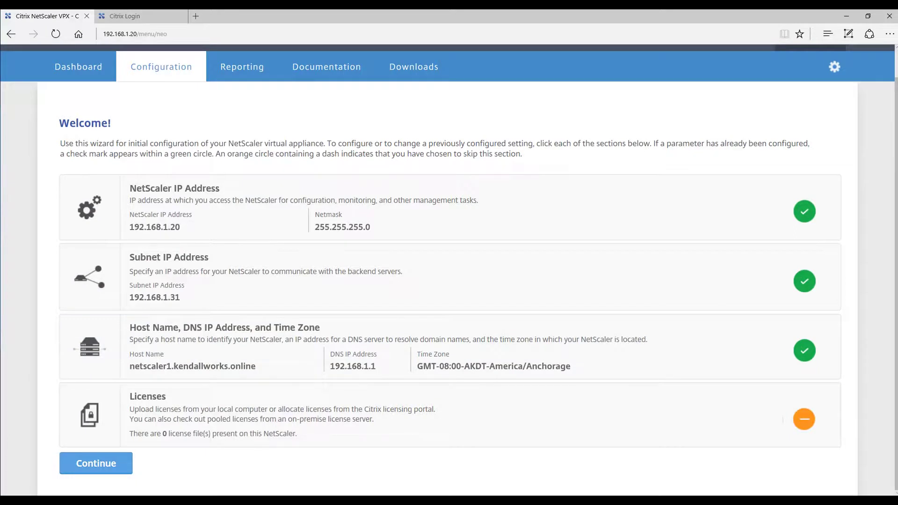
# Step: Pass the welcome wizard and list virtual servers, showing SVC-SecurityCamera-HTTP at 192.168.1.40:80
pyautogui.press('Return')
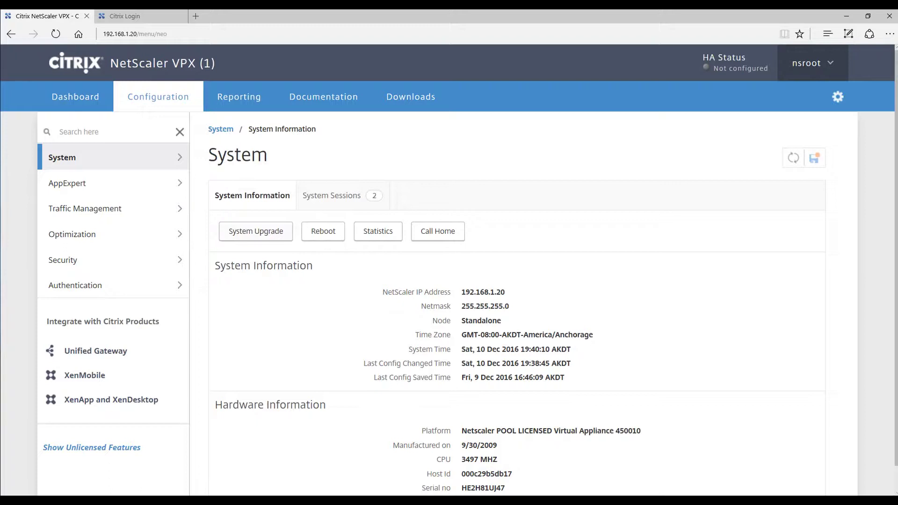
pyautogui.click(85, 208)
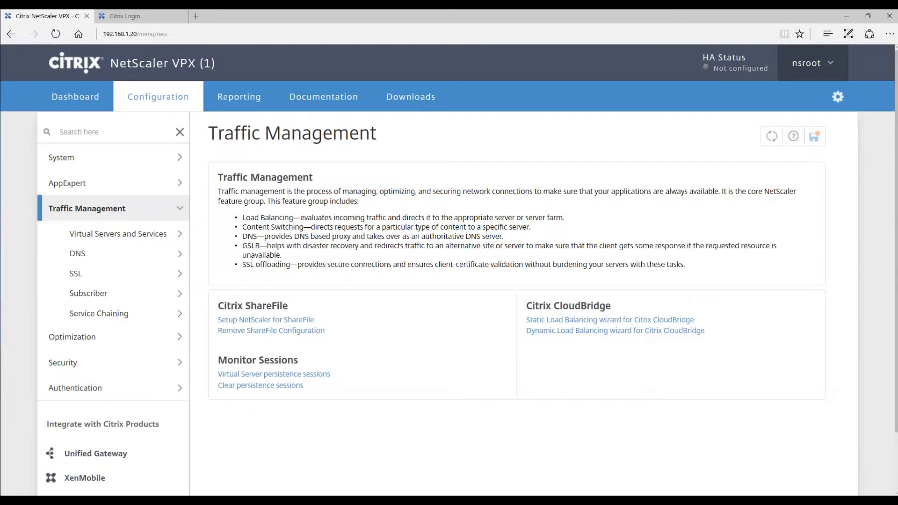
pyautogui.click(118, 233)
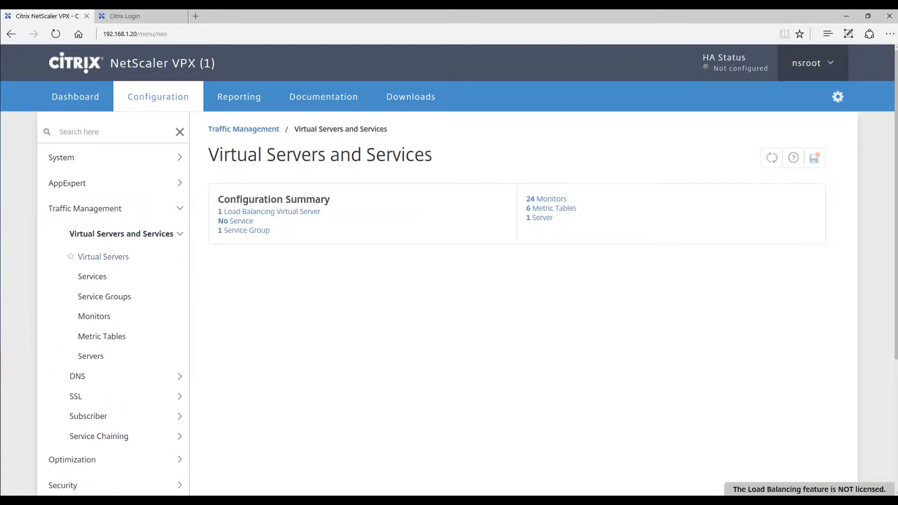
pyautogui.click(103, 256)
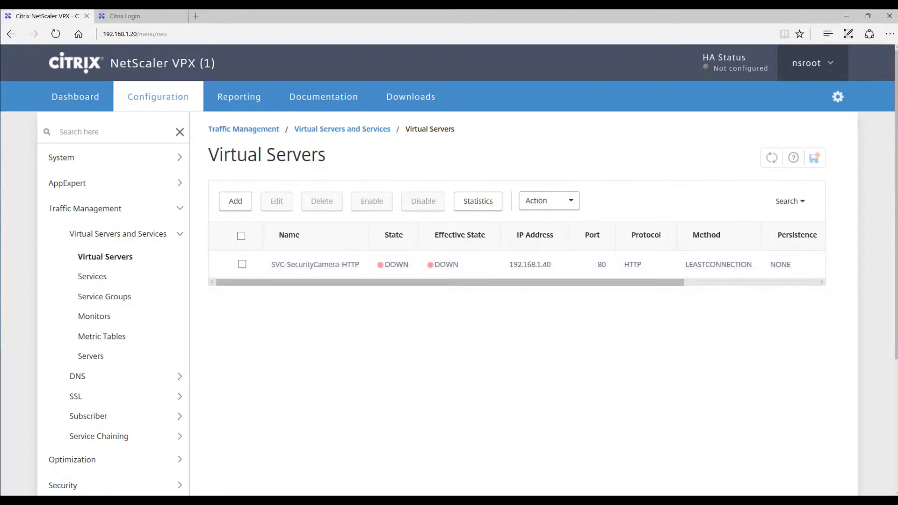
# Step: Navigate from Traffic Management to the System High Availability nodes list
pyautogui.click(87, 208)
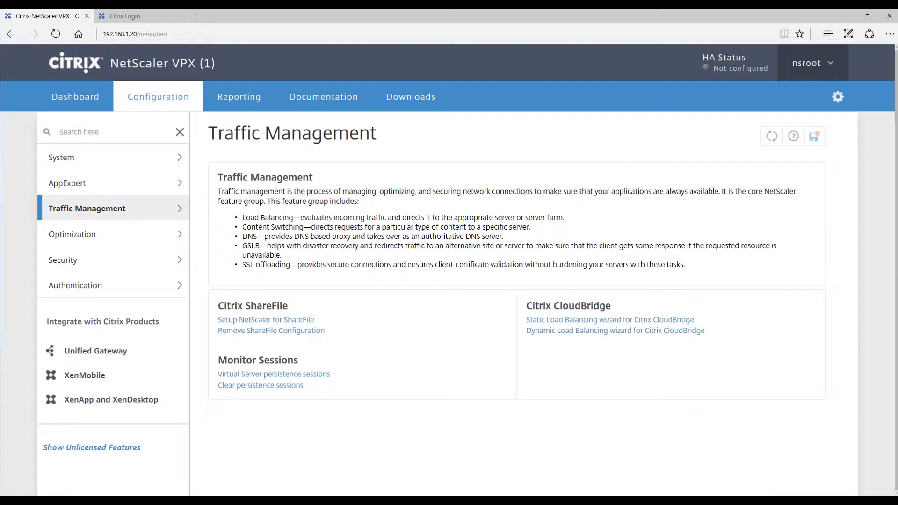
pyautogui.click(62, 157)
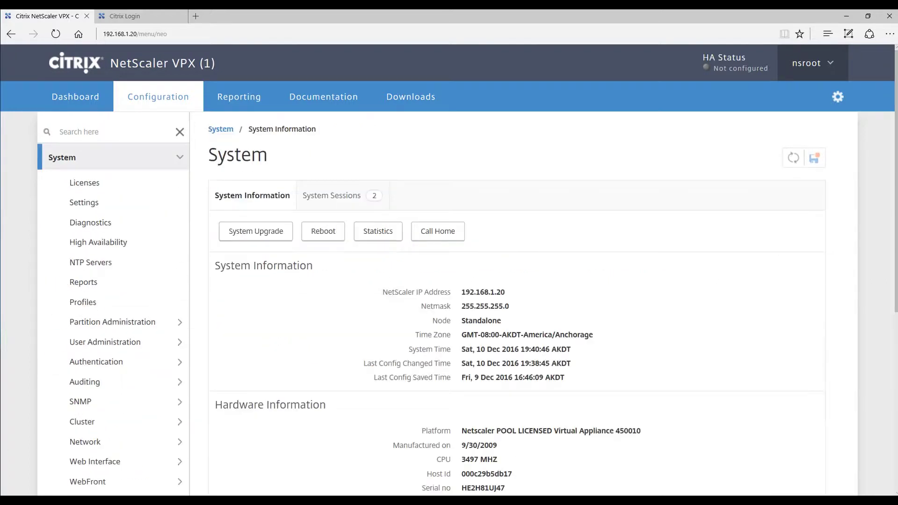
pyautogui.click(98, 241)
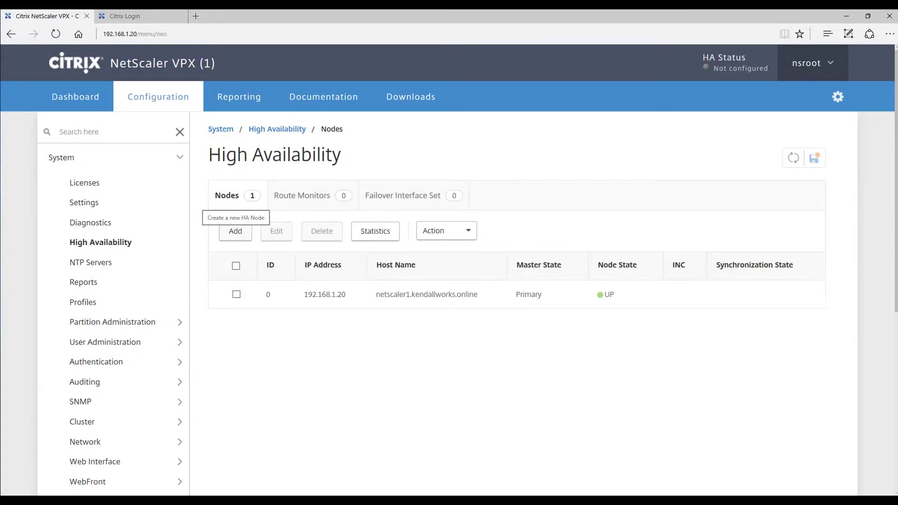
pyautogui.click(235, 231)
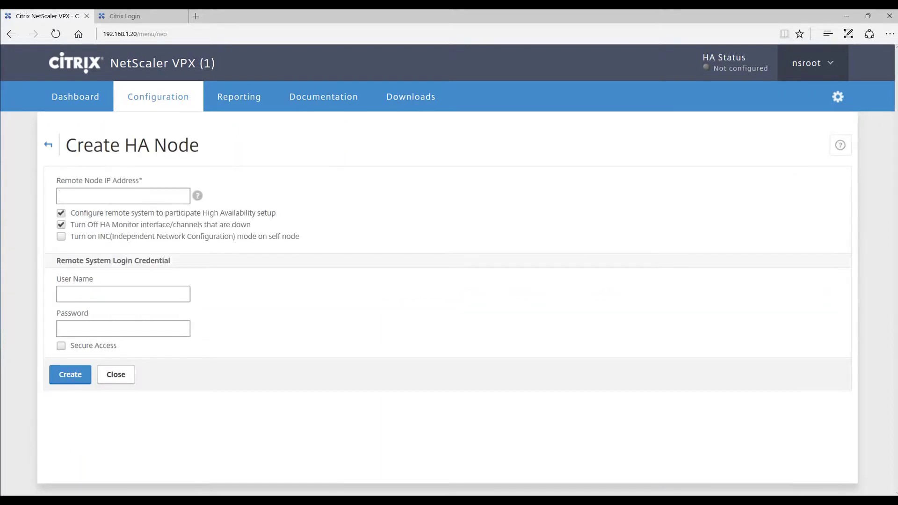
pyautogui.write('192.168.1.21')
pyautogui.press('Tab')
pyautogui.press('Tab')
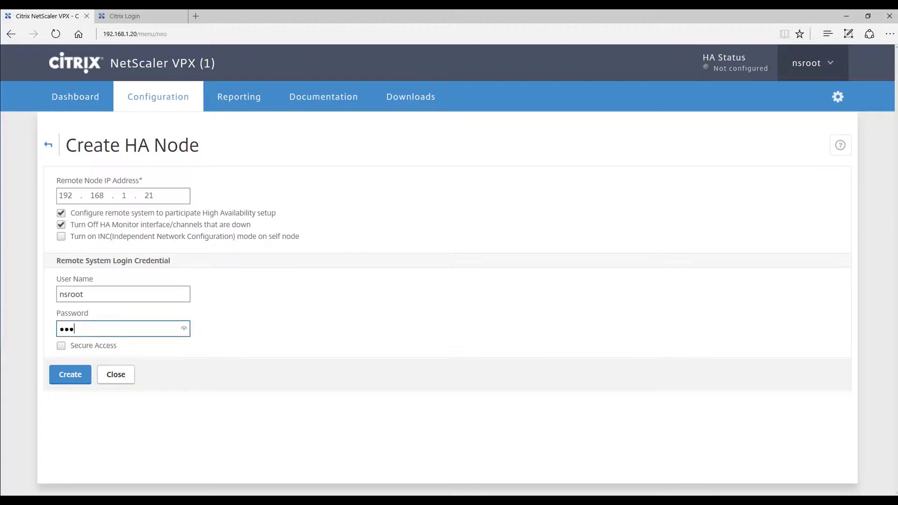
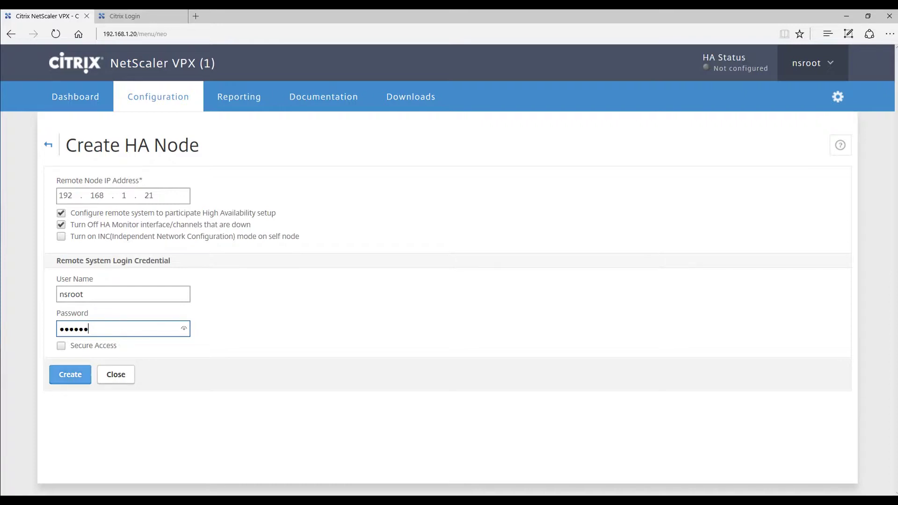
pyautogui.click(70, 374)
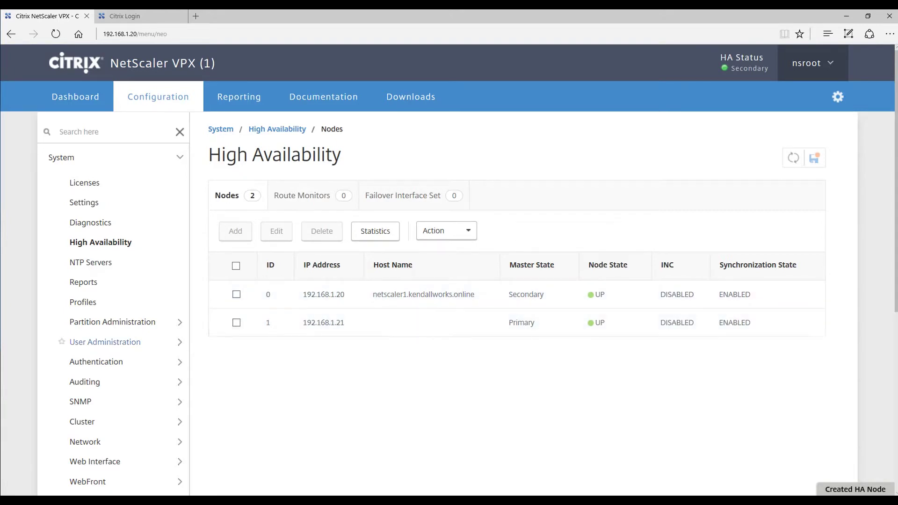
pyautogui.hotkey('ctrl', 'Tab')
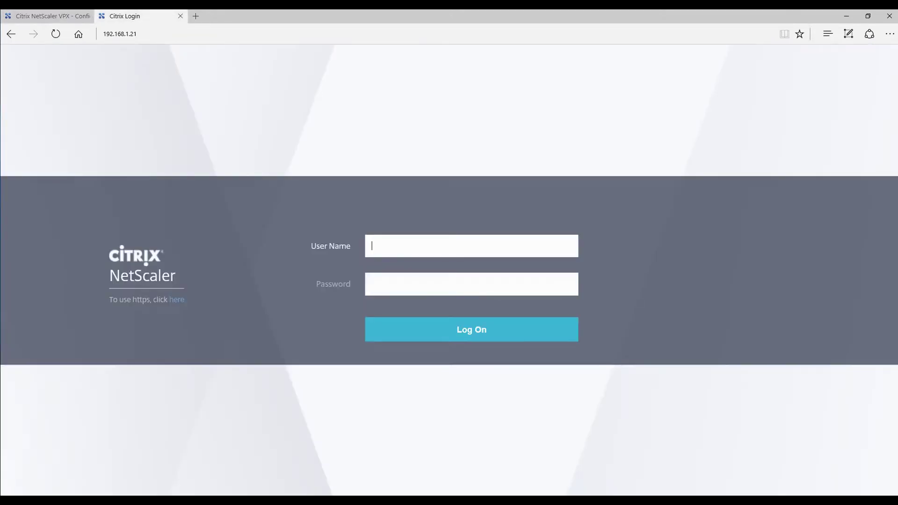
pyautogui.write('nsroot')
pyautogui.press('Tab')
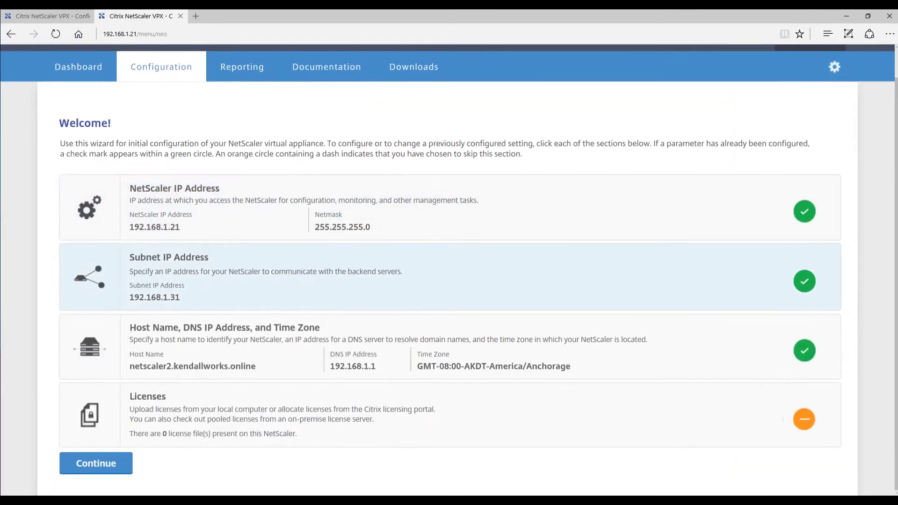
pyautogui.click(96, 462)
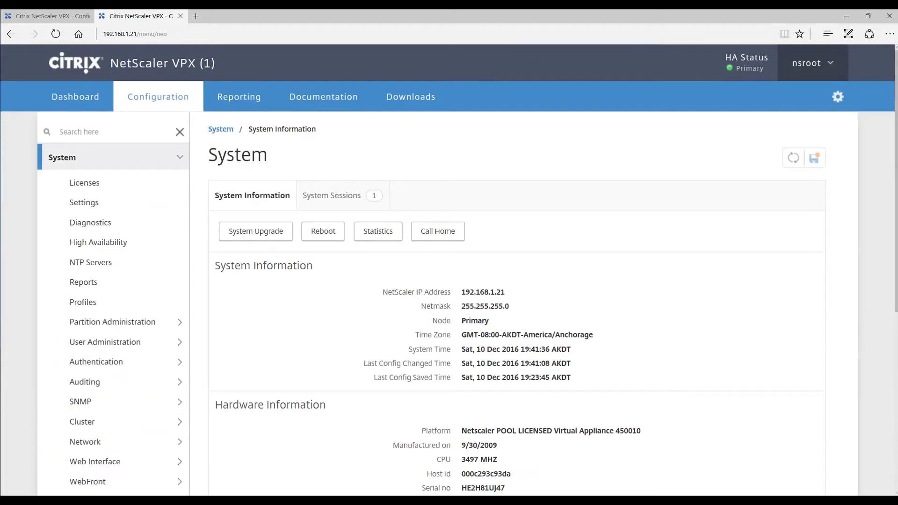
pyautogui.click(63, 242)
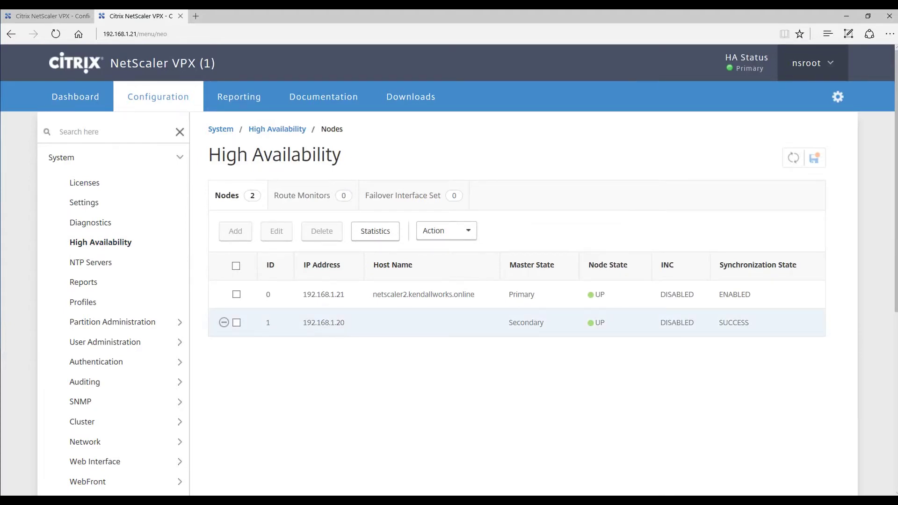
# Step: Return to 192.168.1.20 and confirm its Virtual Servers list is now empty
pyautogui.hotkey('ctrl', 'shift', 'Tab')
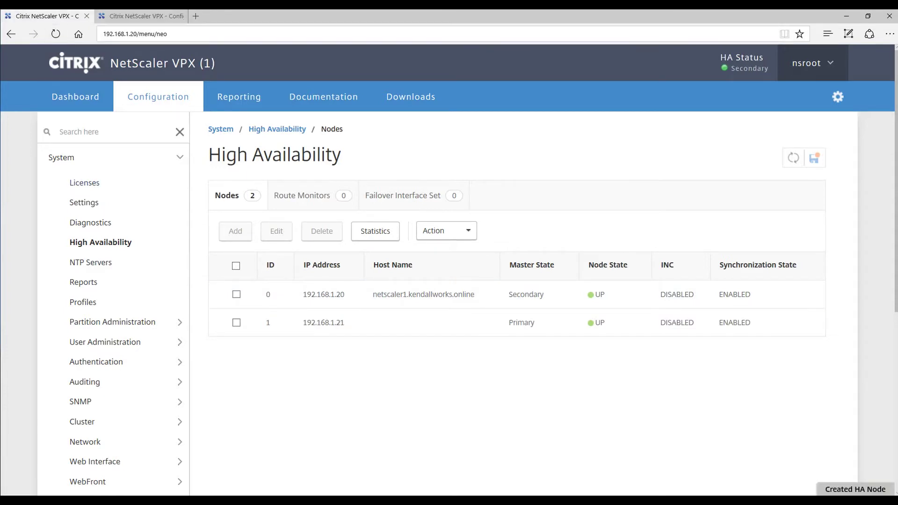
pyautogui.click(261, 34)
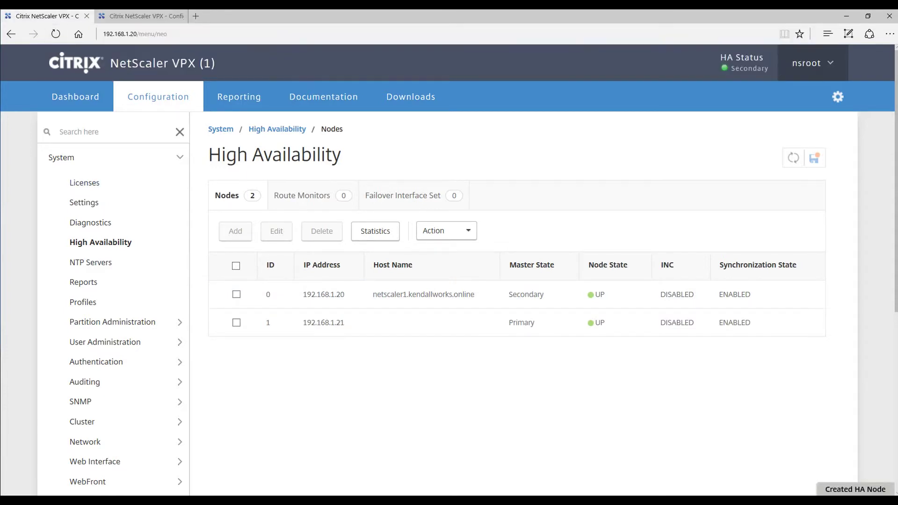
pyautogui.click(61, 157)
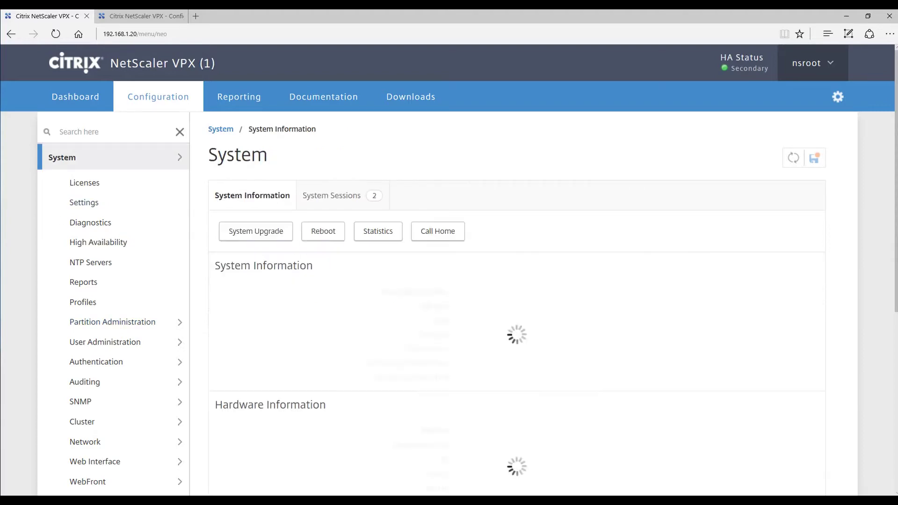
pyautogui.click(85, 208)
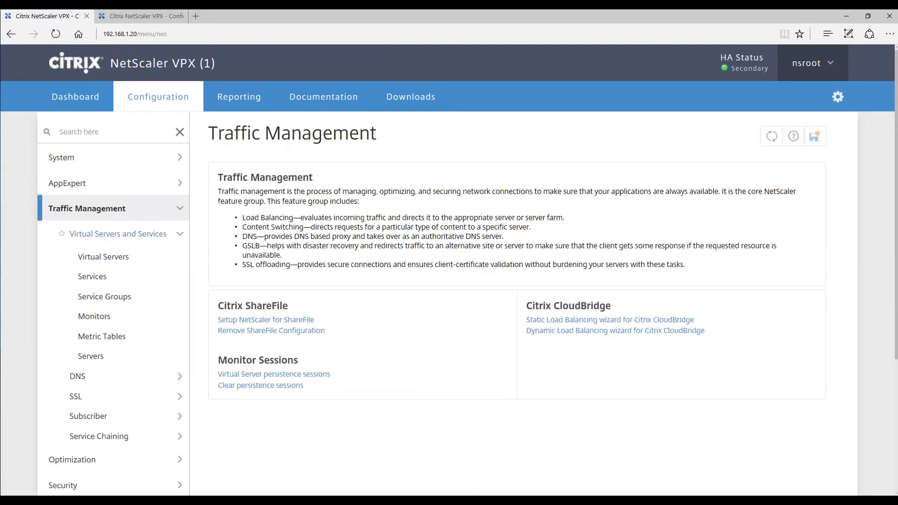
pyautogui.click(103, 256)
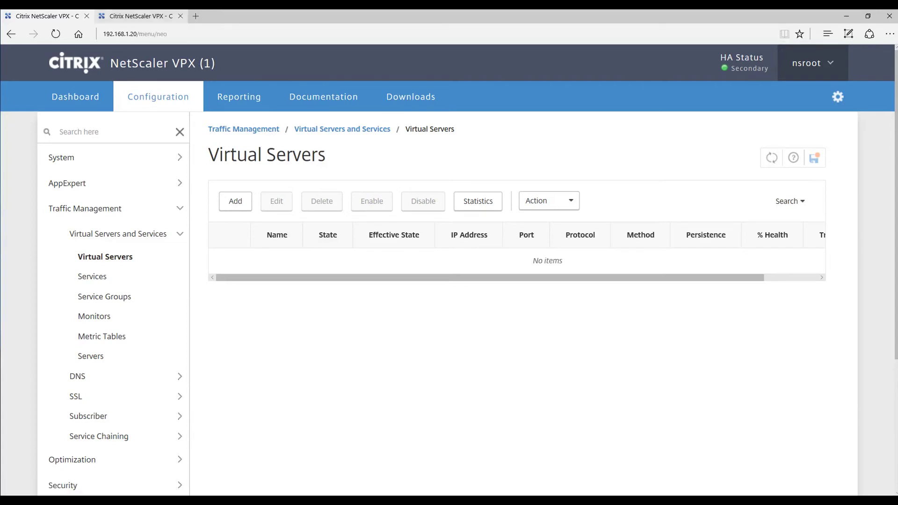
# Step: Switch to the 192.168.1.21 tab showing its High Availability Nodes page
pyautogui.click(135, 16)
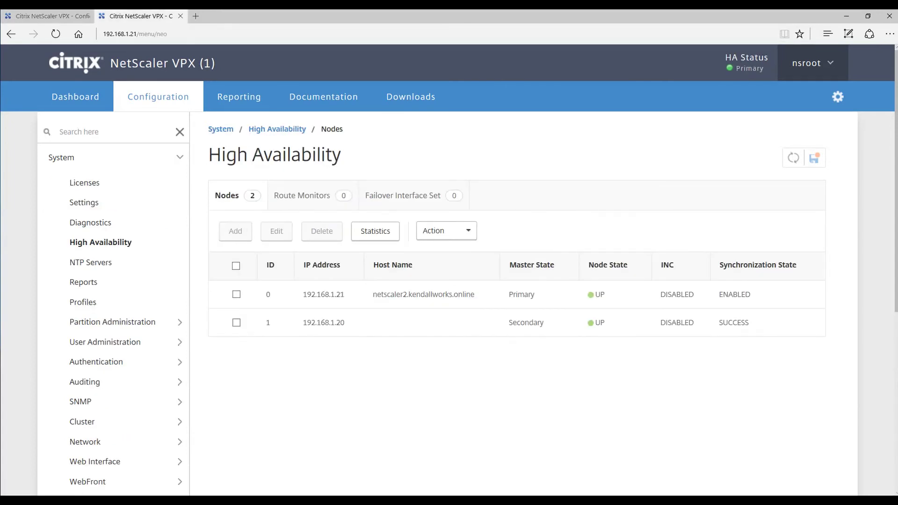